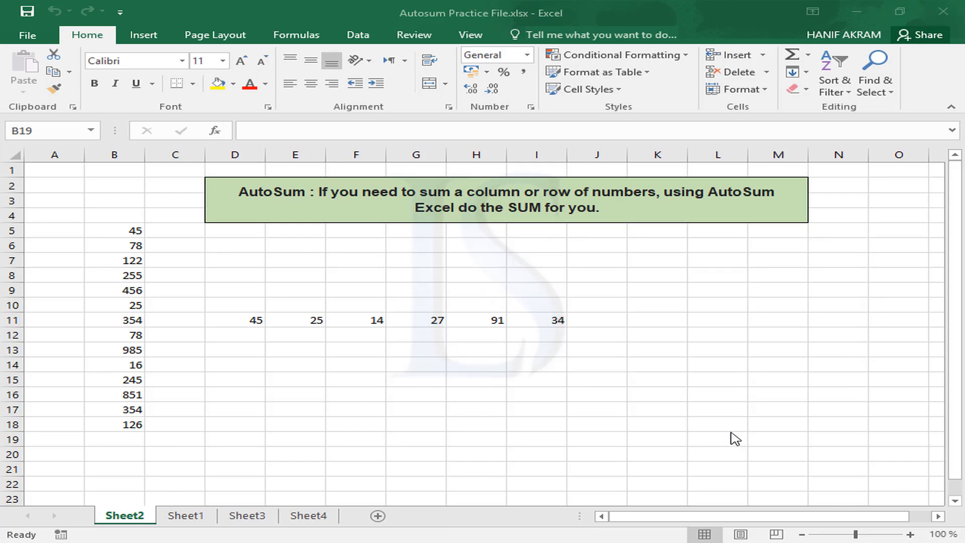
# Look through the practice worksheets Sheet1, Sheet2, Sheet3 and Sheet4 to see the data each one holds
pyautogui.click(196, 514)
pyautogui.click(240, 517)
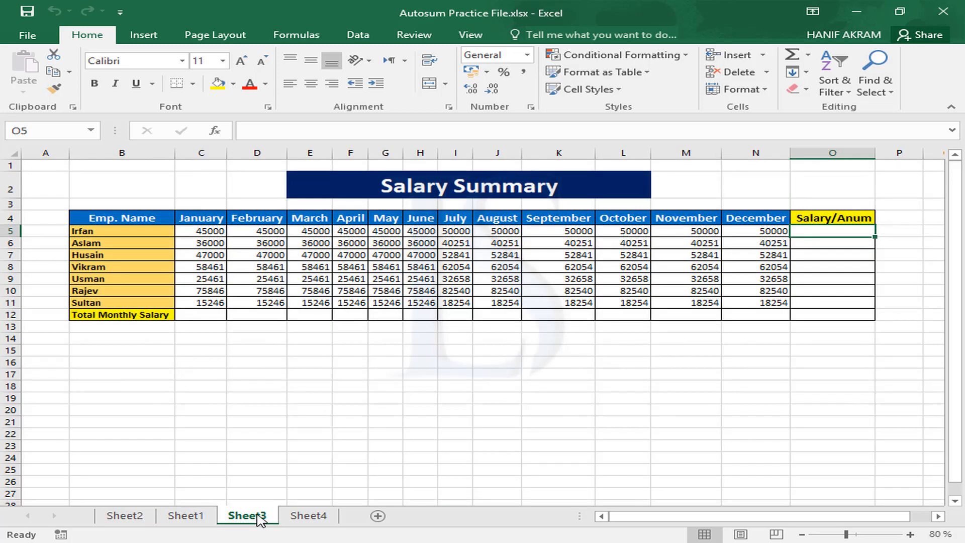
pyautogui.click(308, 517)
pyautogui.click(198, 516)
pyautogui.click(126, 516)
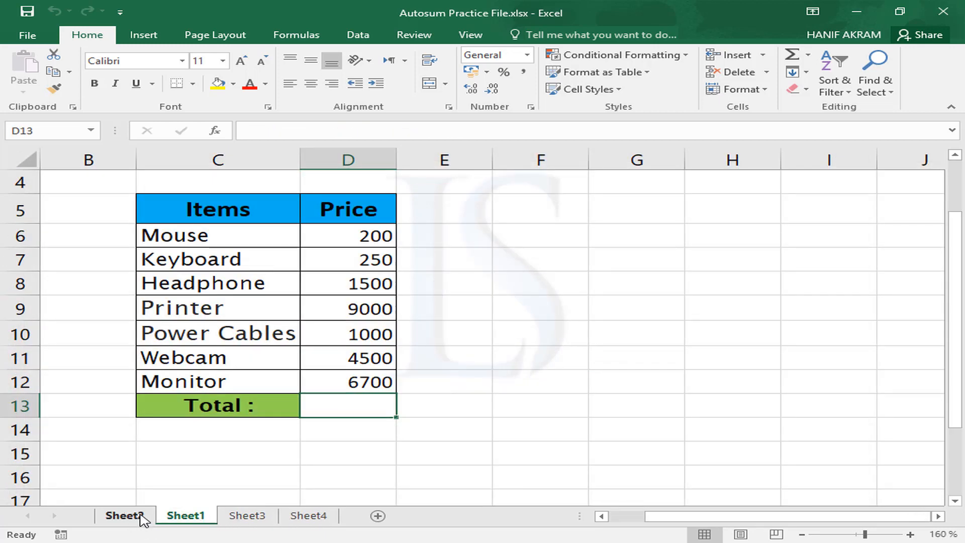
pyautogui.click(248, 518)
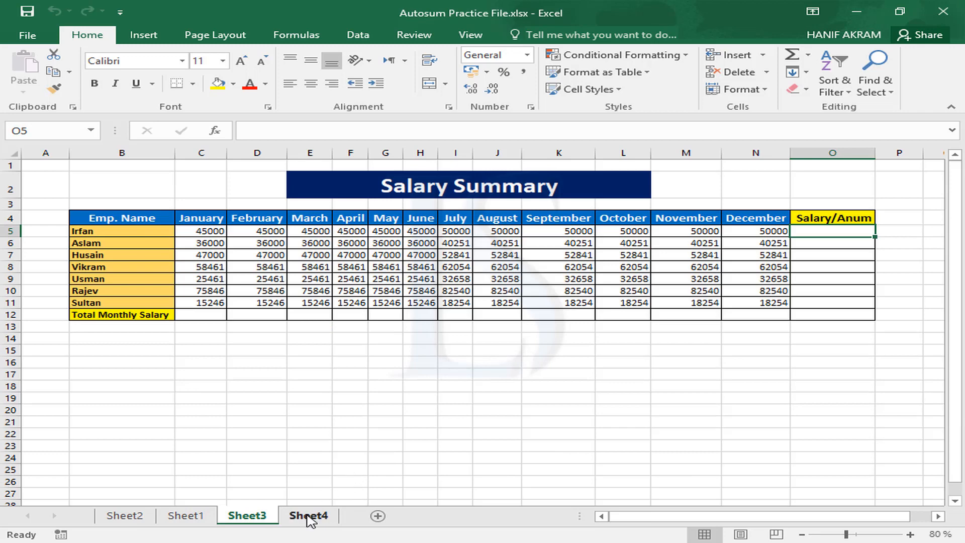
pyautogui.click(308, 516)
pyautogui.click(248, 518)
pyautogui.click(186, 518)
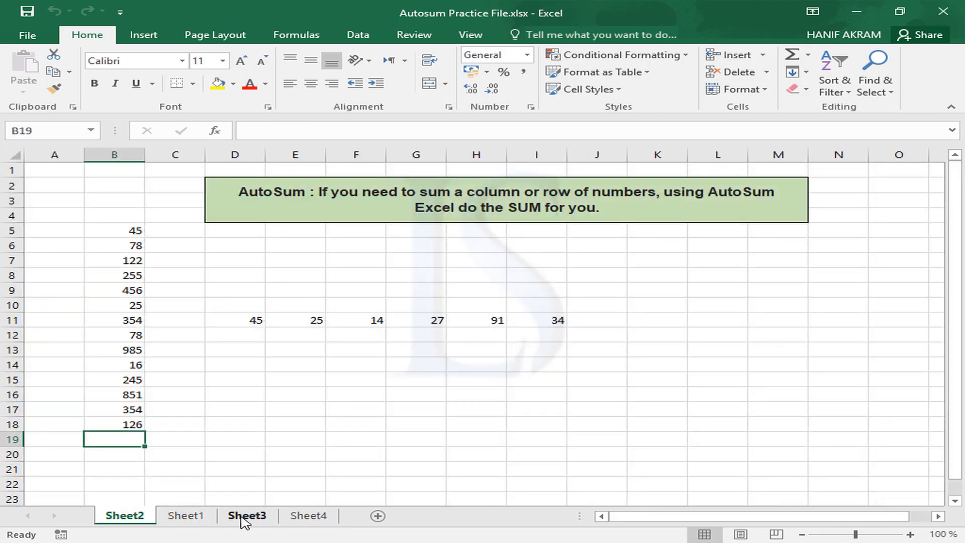
pyautogui.click(247, 516)
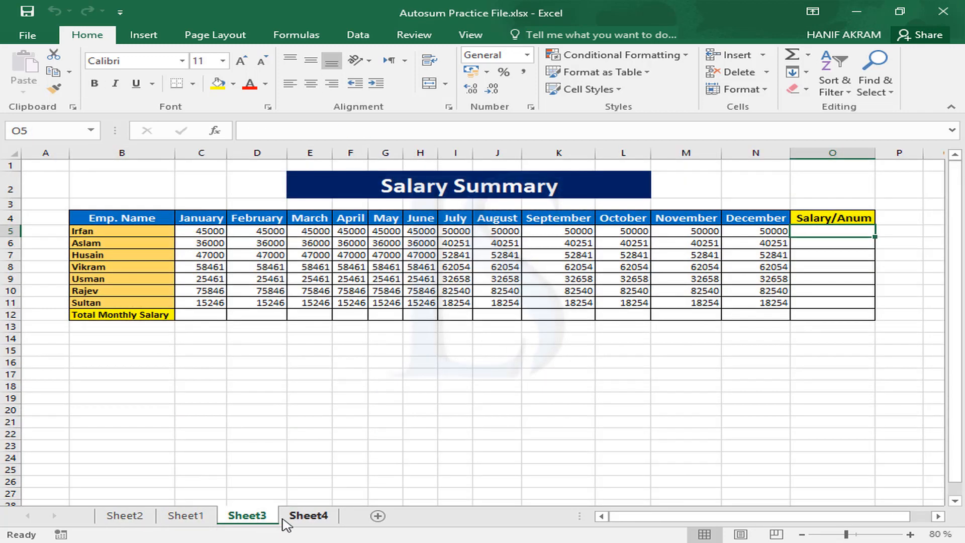
pyautogui.click(305, 516)
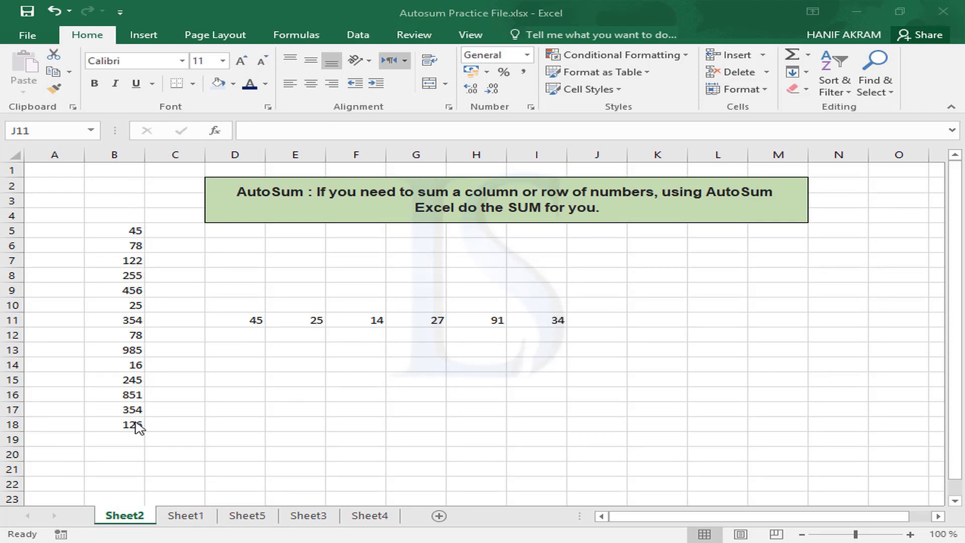
# Total the column of numbers B5:B18 in cell B19 of Sheet2 with AutoSum
pyautogui.click(126, 439)
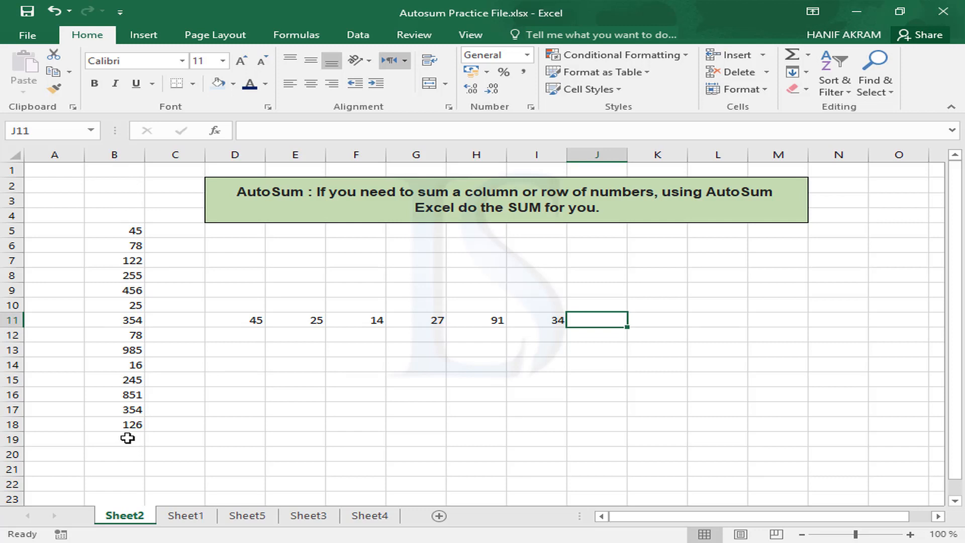
pyautogui.click(126, 440)
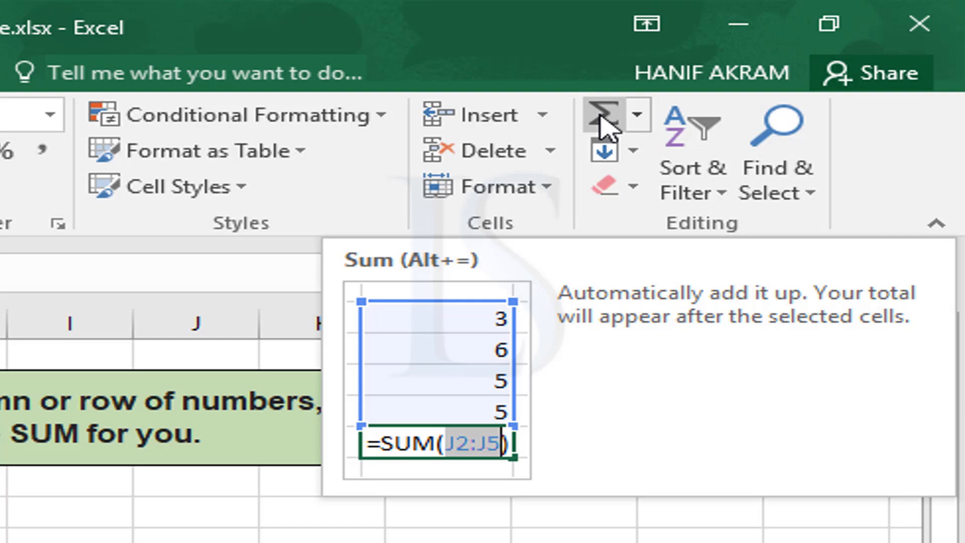
pyautogui.click(601, 120)
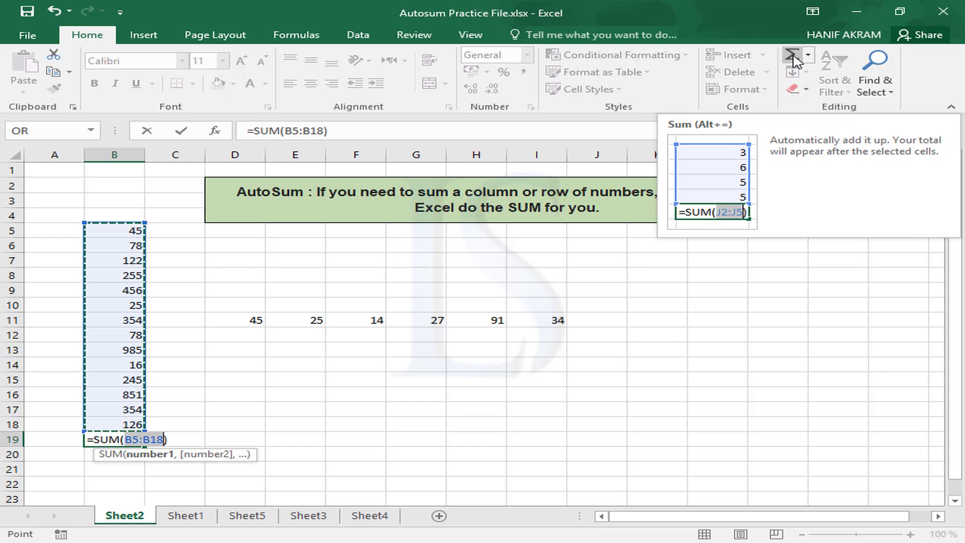
pyautogui.click(793, 61)
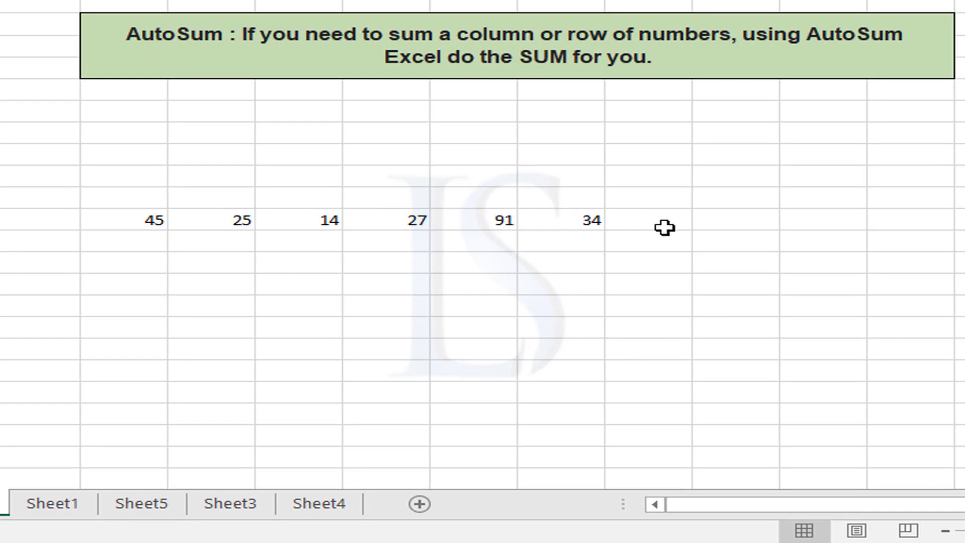
# Total the row of numbers D11:I11 in cell J11 with AutoSum
pyautogui.click(665, 224)
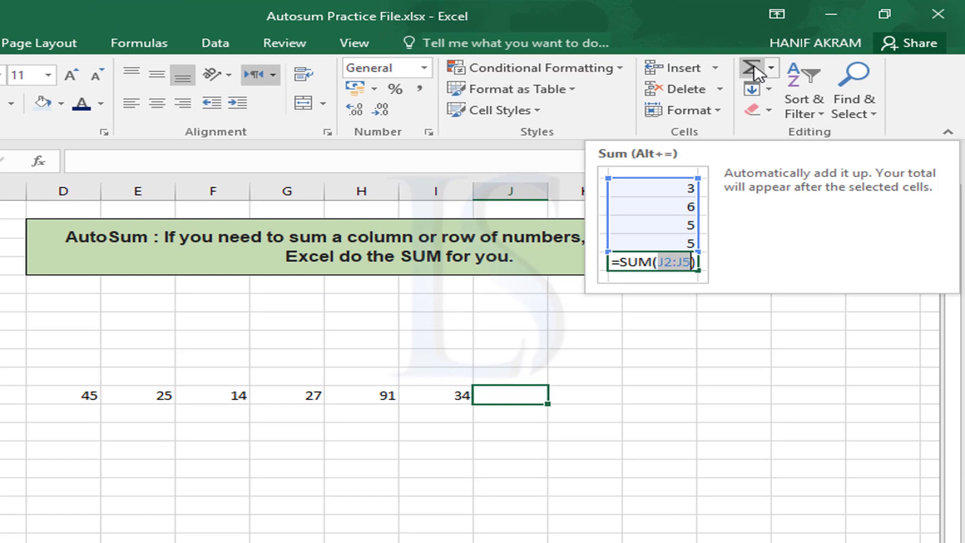
pyautogui.click(752, 68)
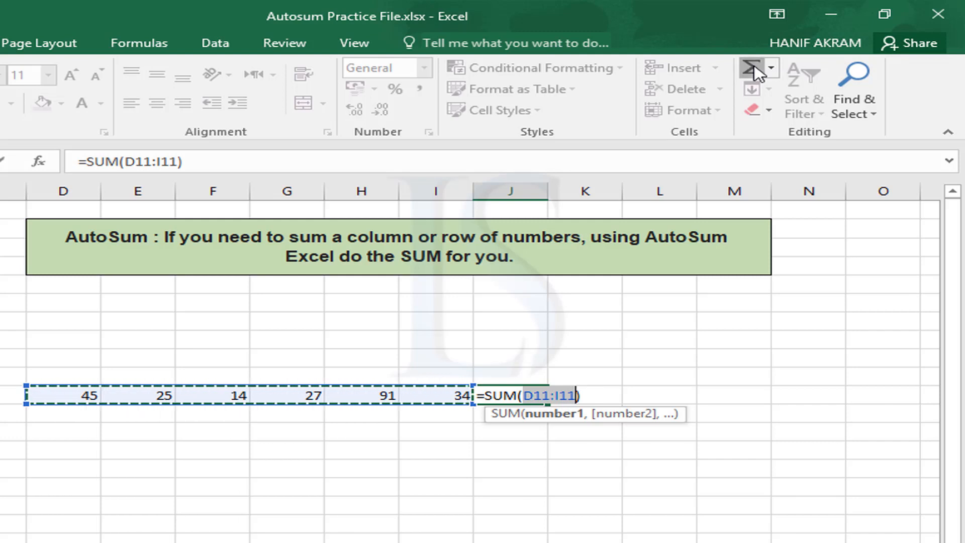
pyautogui.click(754, 71)
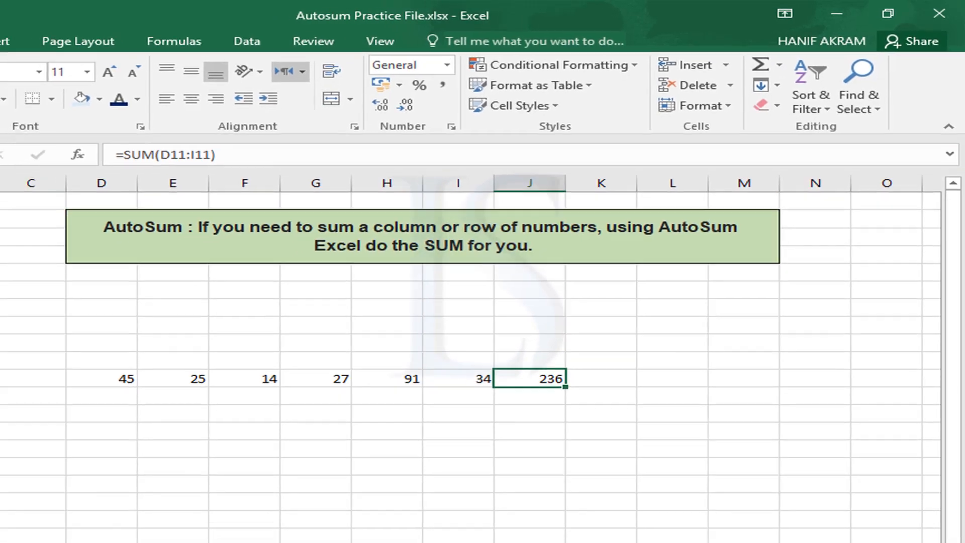
# On Sheet1, sum the item prices D6:D12 into the Total cell D13 with AutoSum
pyautogui.click(176, 524)
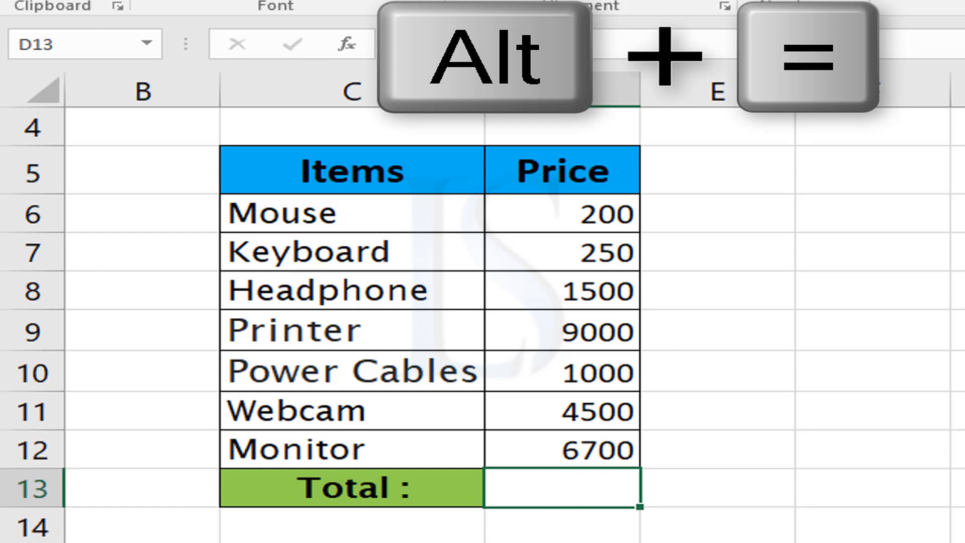
pyautogui.hotkey('alt', '=')
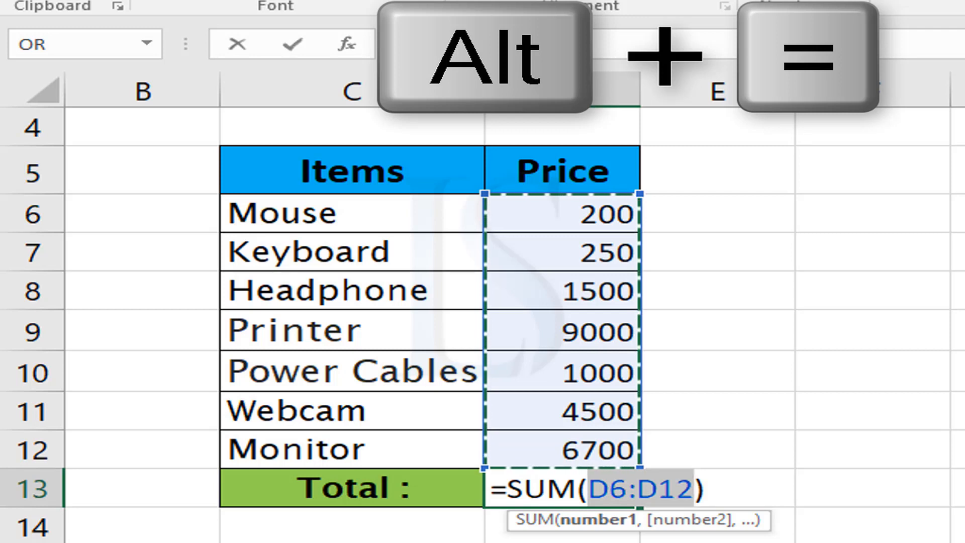
pyautogui.press('Return')
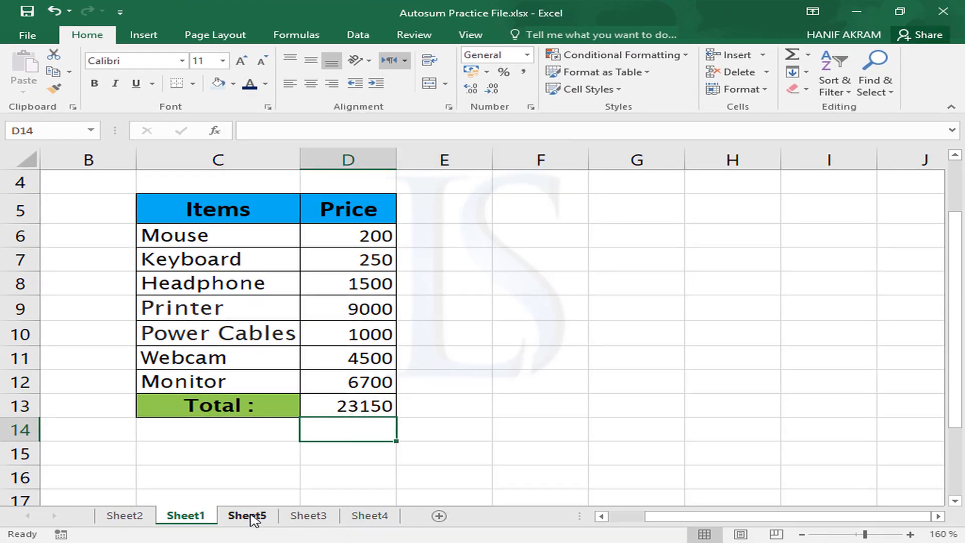
# Open Sheet5 and examine the first two rows of its number block and the empty column beside them
pyautogui.click(248, 515)
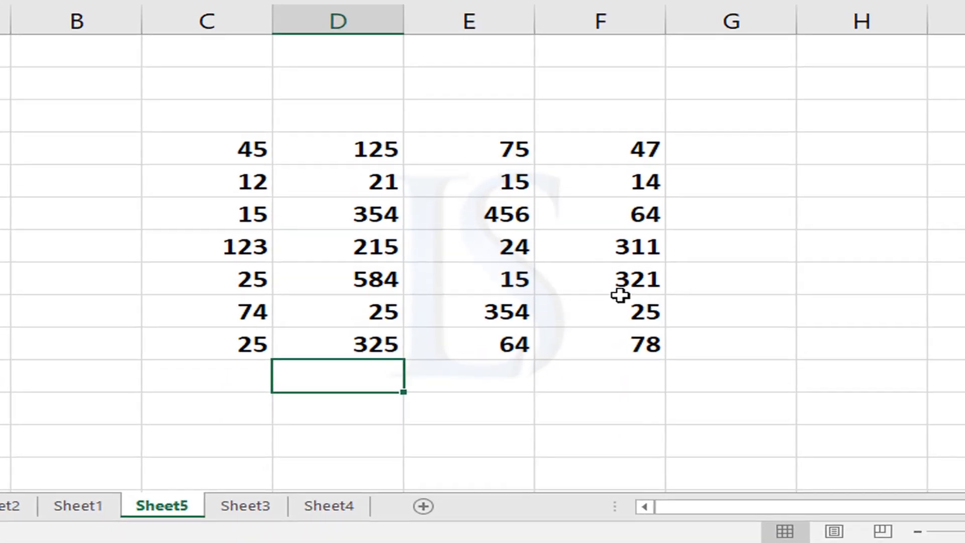
pyautogui.click(455, 347)
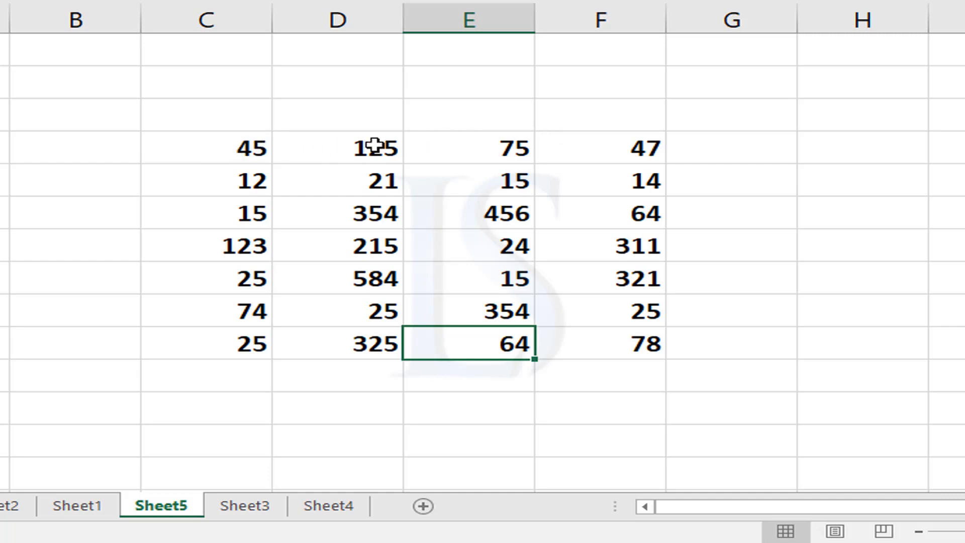
pyautogui.moveTo(265, 151); pyautogui.dragTo(656, 144)
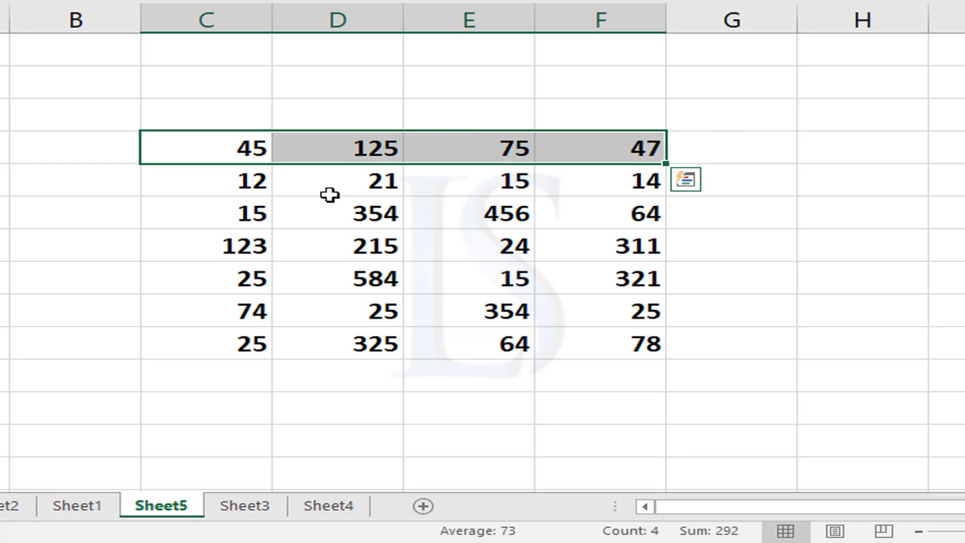
pyautogui.moveTo(211, 188); pyautogui.dragTo(431, 177)
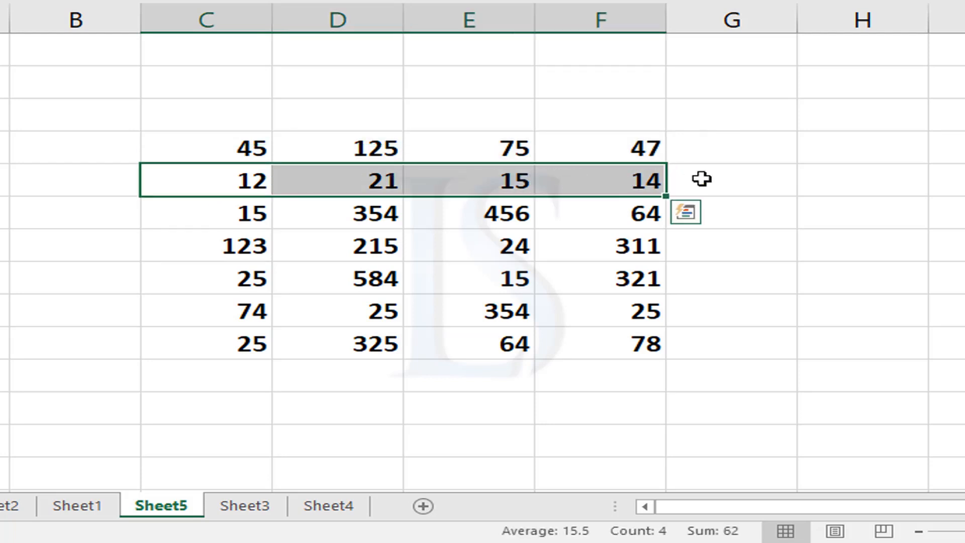
pyautogui.click(726, 176)
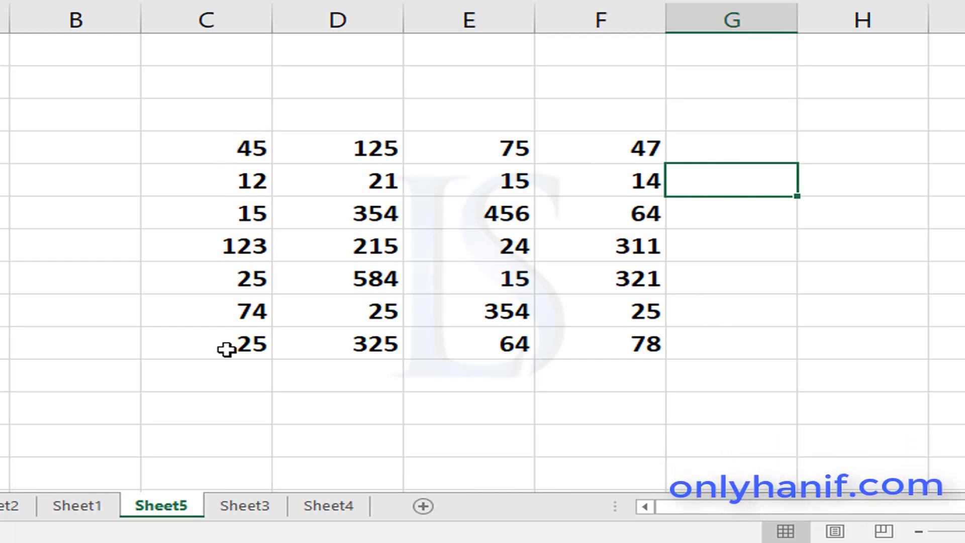
# Sum C4:C10 into C11 with AutoSum and clear that single-column total again
pyautogui.moveTo(234, 142); pyautogui.dragTo(246, 336)
pyautogui.click(237, 376)
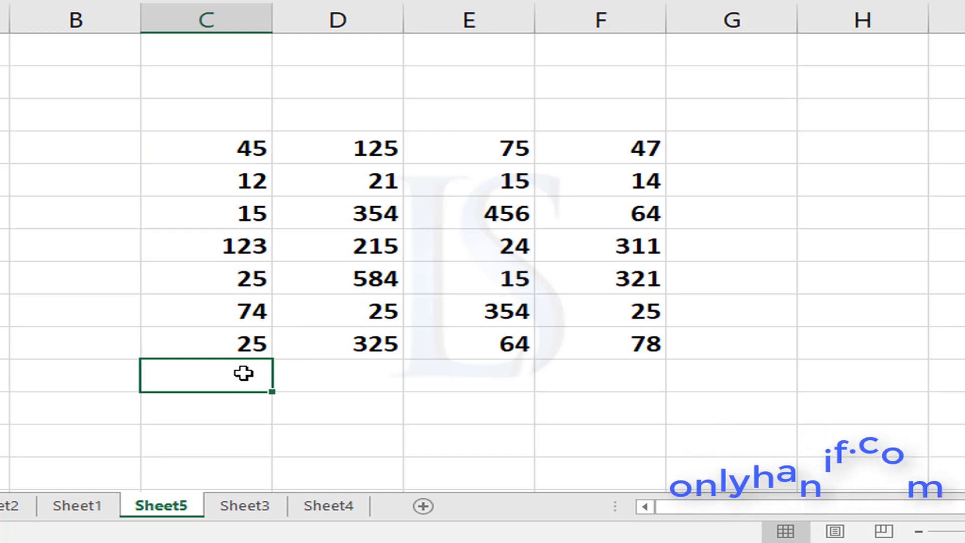
pyautogui.hotkey('alt', '=')
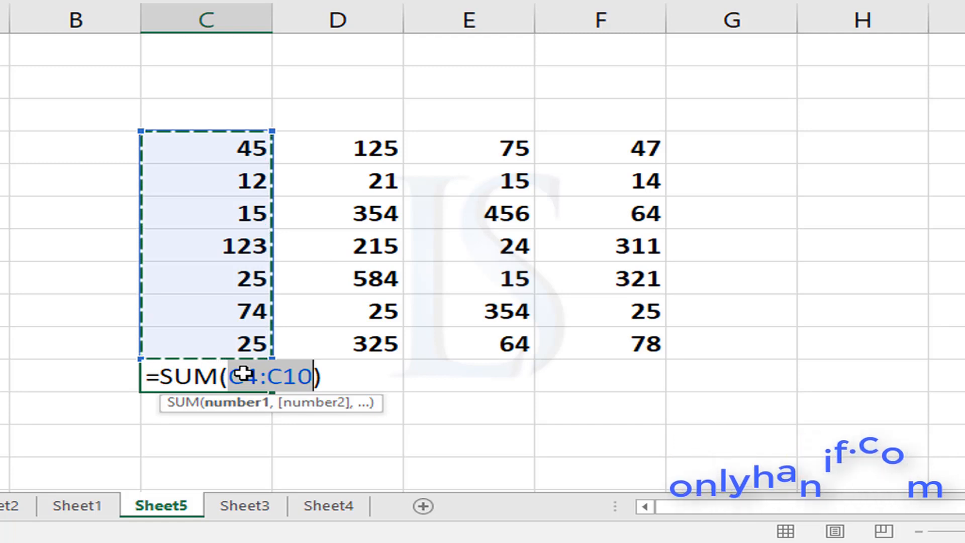
pyautogui.press('Return')
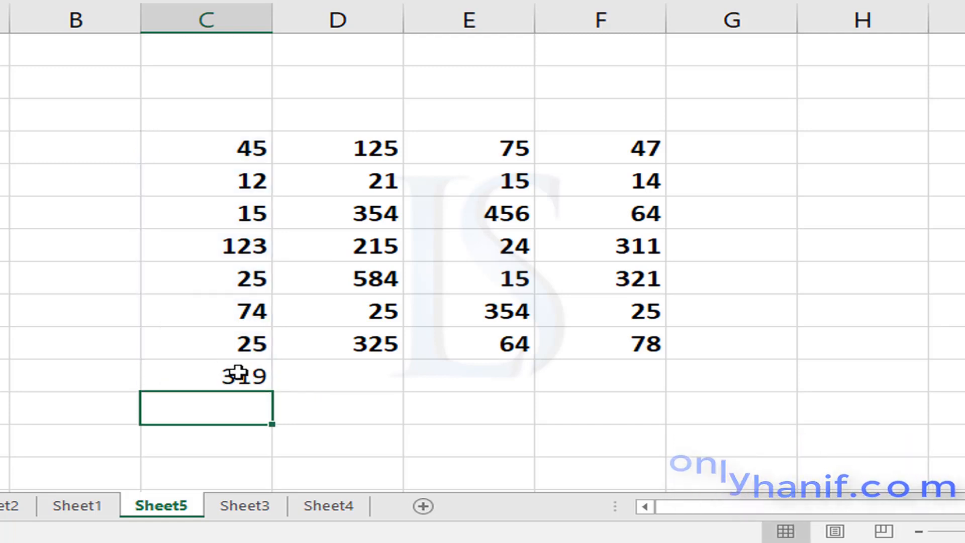
pyautogui.click(239, 375)
pyautogui.press('Delete')
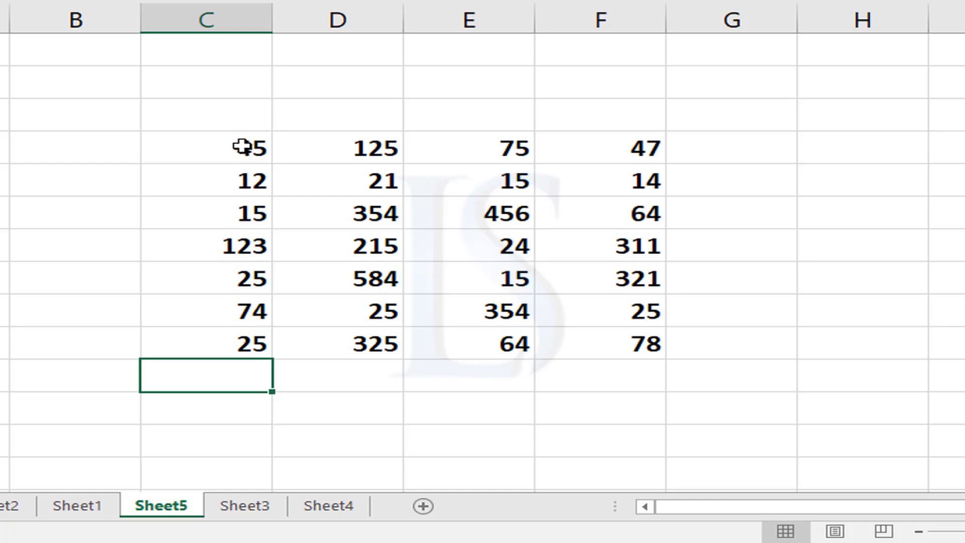
# Add AutoSum totals below all four columns of C4:F10 at once, and clear the totals in C11:F11
pyautogui.moveTo(245, 148); pyautogui.dragTo(591, 357)
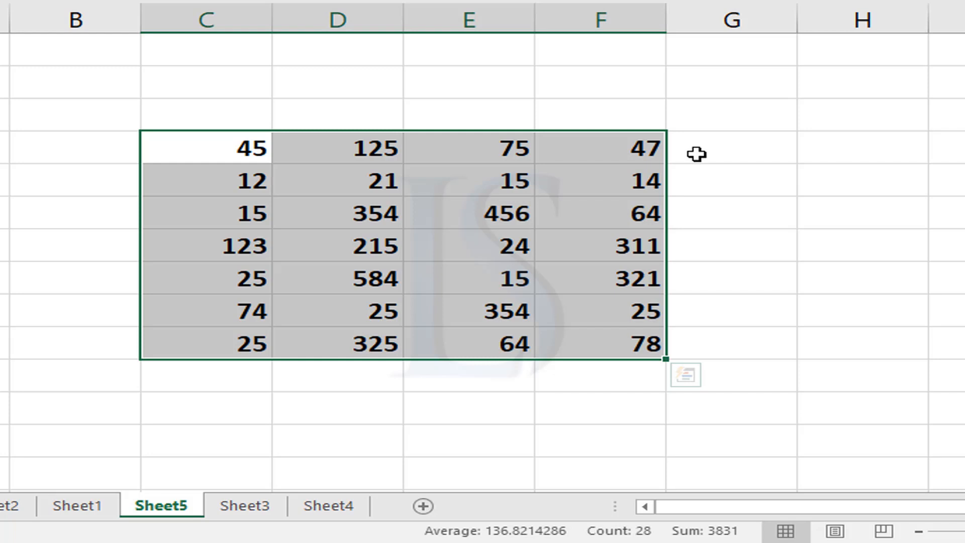
pyautogui.hotkey('alt', '=')
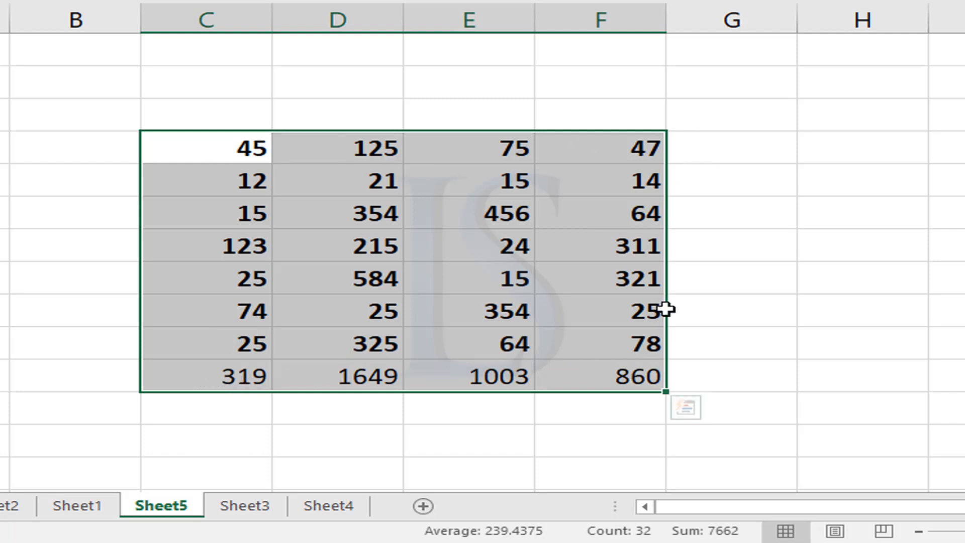
pyautogui.click(510, 446)
pyautogui.moveTo(256, 376); pyautogui.dragTo(599, 371)
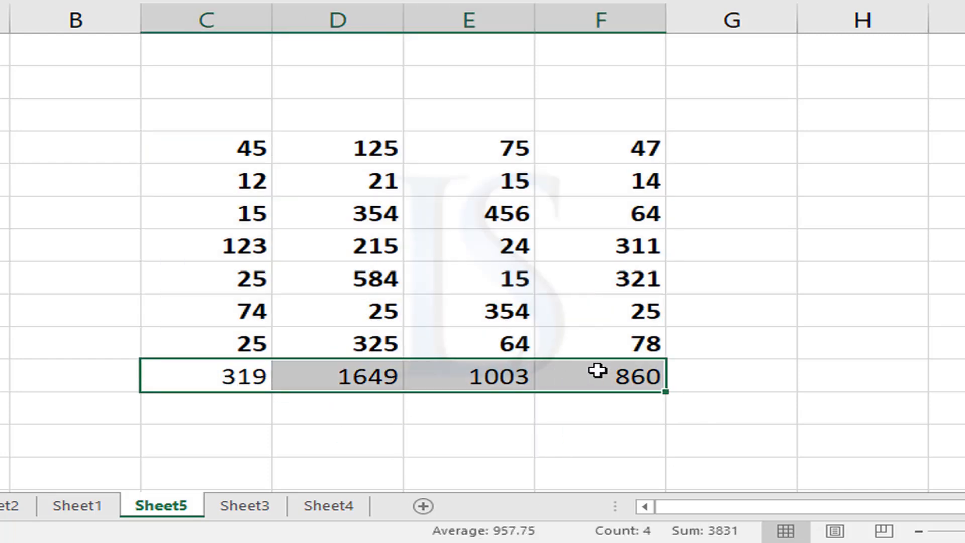
pyautogui.press('Delete')
pyautogui.click(470, 407)
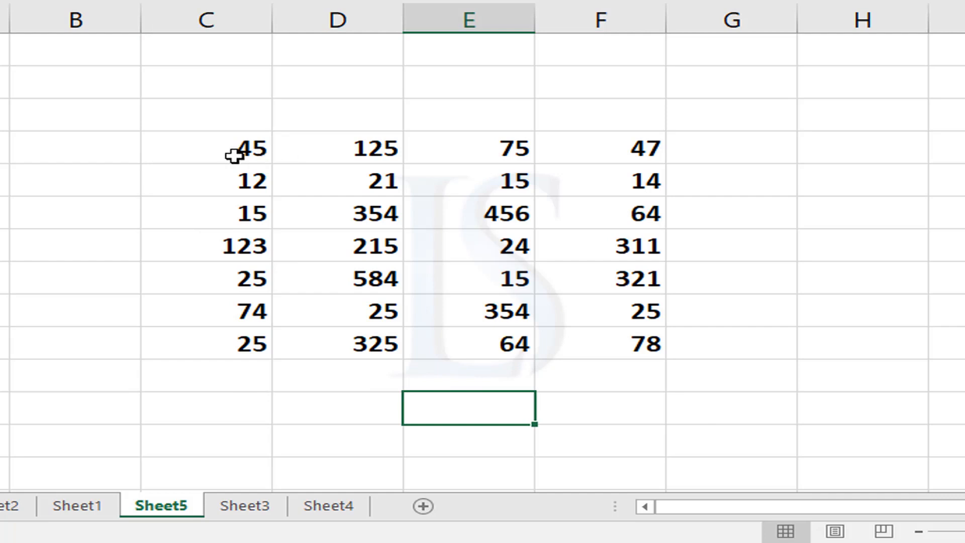
# Add row totals in column G and column totals in row 11 together by applying AutoSum to C4:G11
pyautogui.moveTo(223, 147); pyautogui.dragTo(697, 373)
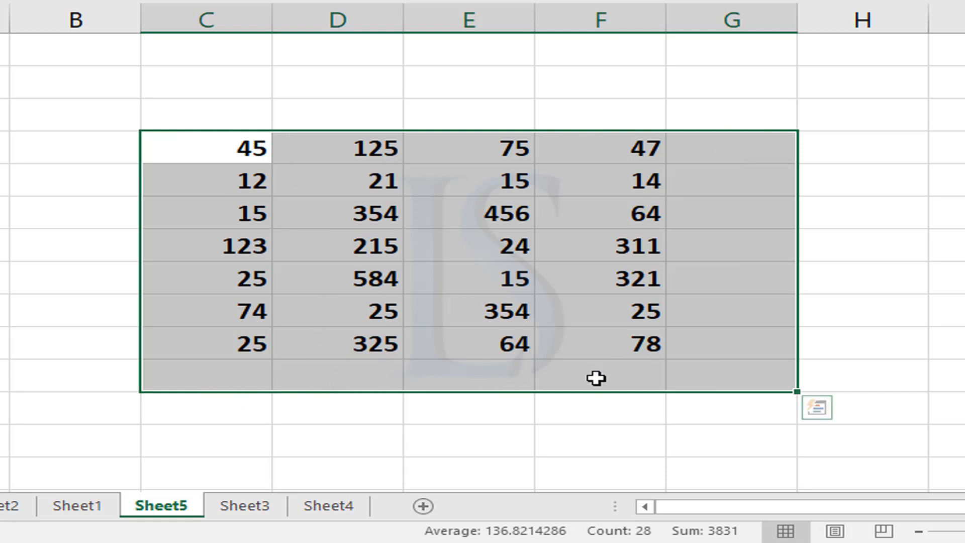
pyautogui.hotkey('alt', '=')
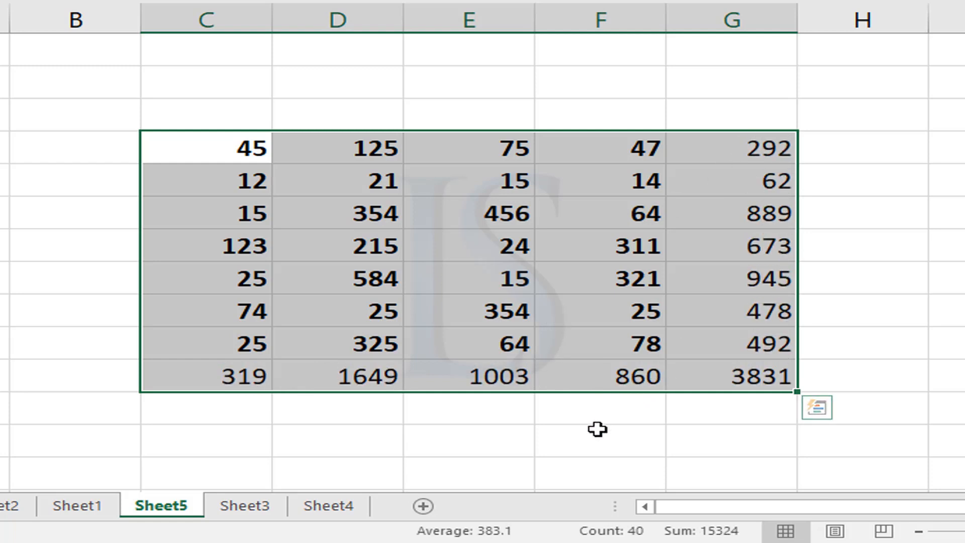
pyautogui.click(601, 413)
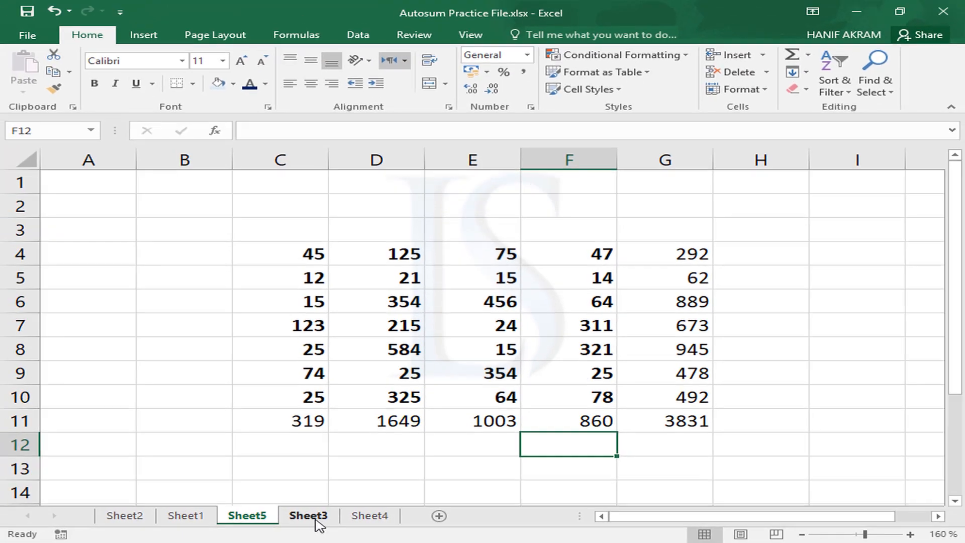
# On Sheet3, fill the whole Salary/Anum column and Total Monthly Salary row of the Salary Summary in one AutoSum
pyautogui.click(258, 515)
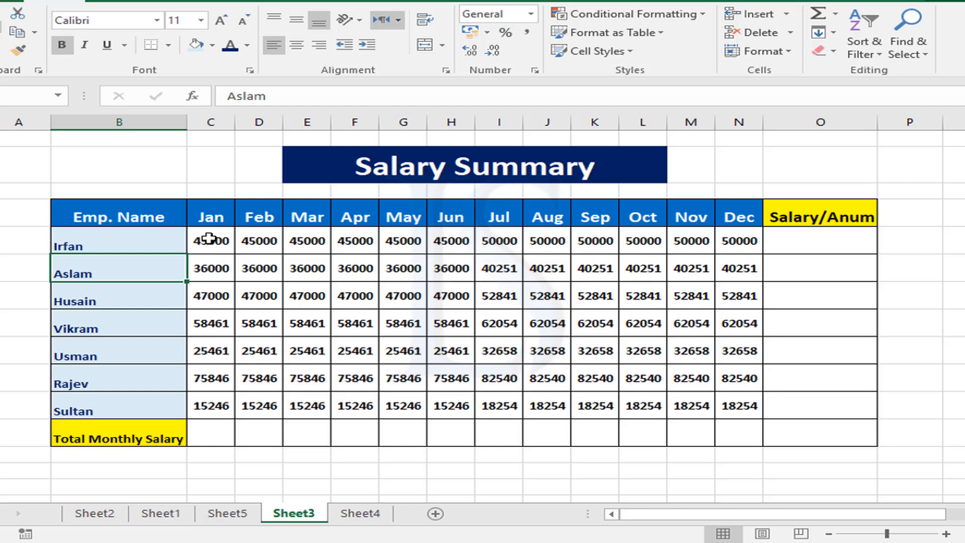
pyautogui.moveTo(211, 241); pyautogui.dragTo(814, 436)
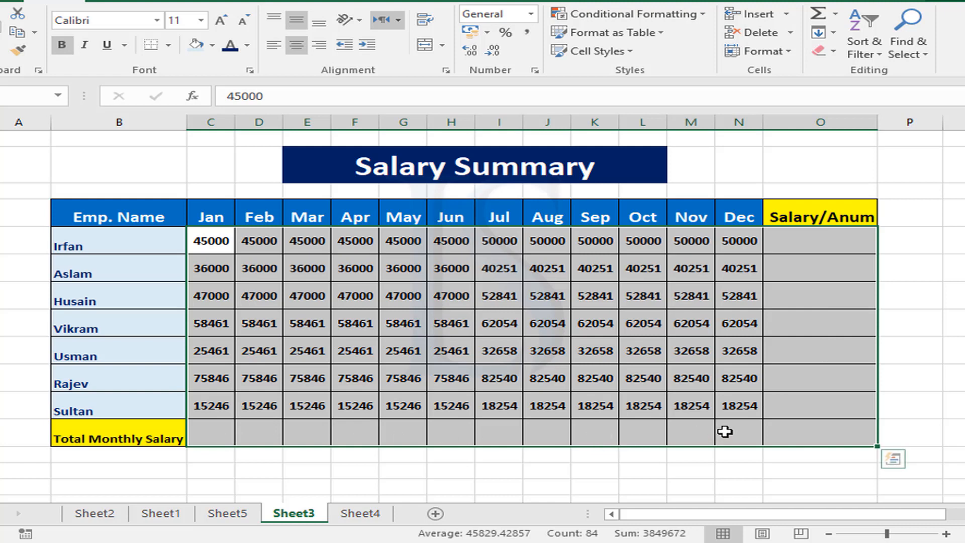
pyautogui.hotkey('alt', '=')
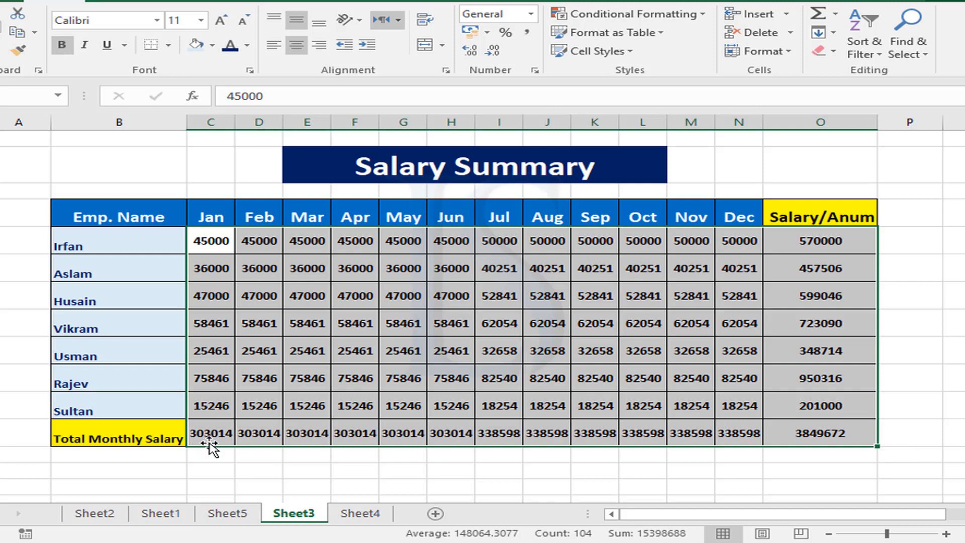
# Open Sheet4 and read through the numbered AutoSum questions and the keyboard shortcut question below them
pyautogui.hotkey('ctrl', 'pagedown')
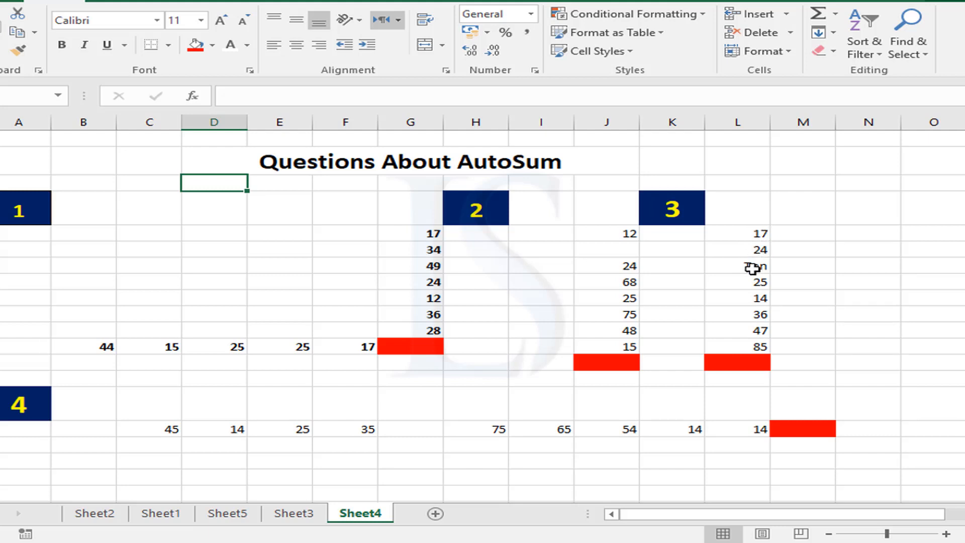
pyautogui.click(728, 363)
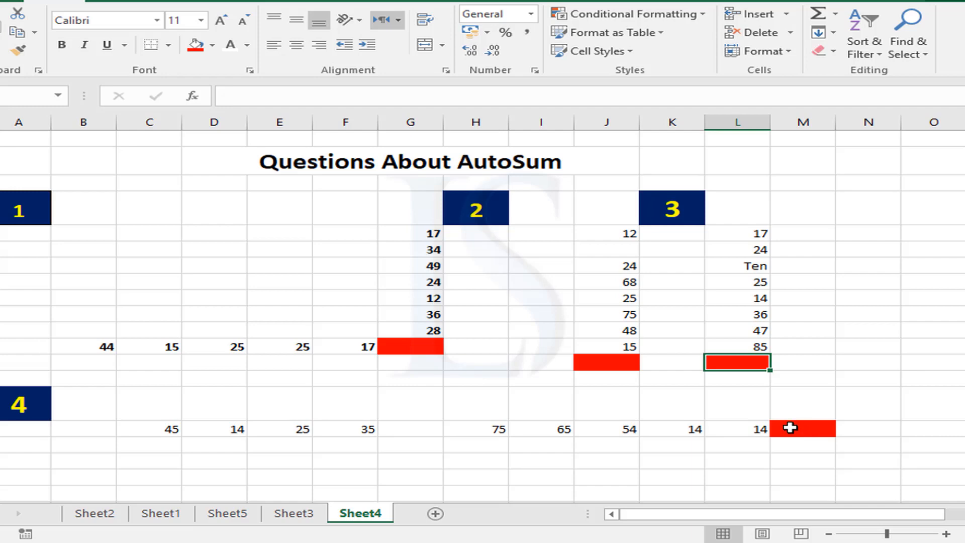
pyautogui.scroll(-3, 506, 359)
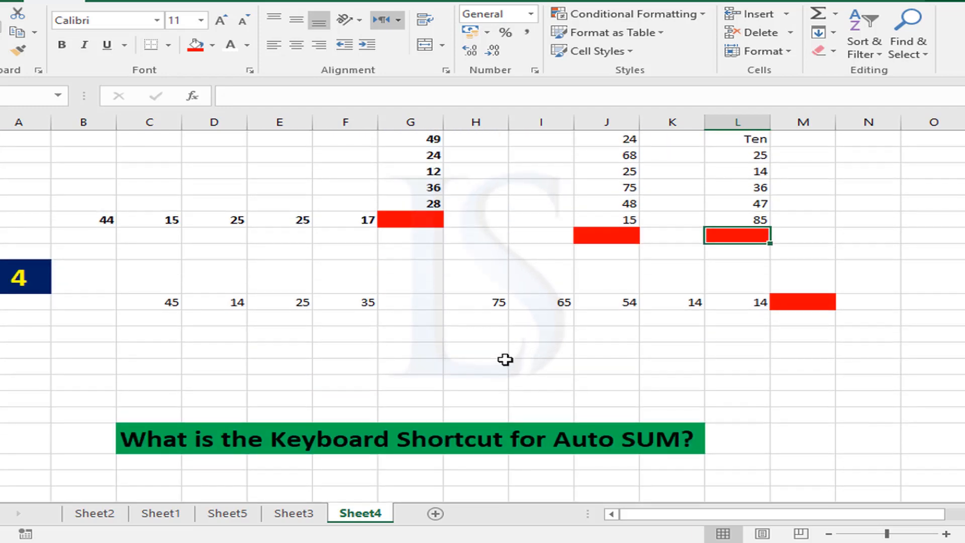
pyautogui.scroll(-1, 505, 360)
pyautogui.scroll(-2, 505, 360)
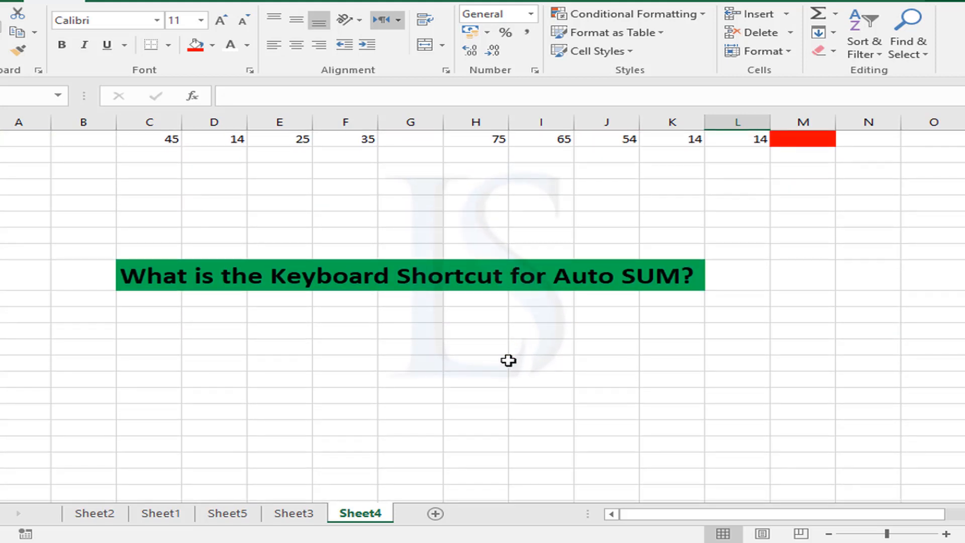
pyautogui.scroll(6, 509, 360)
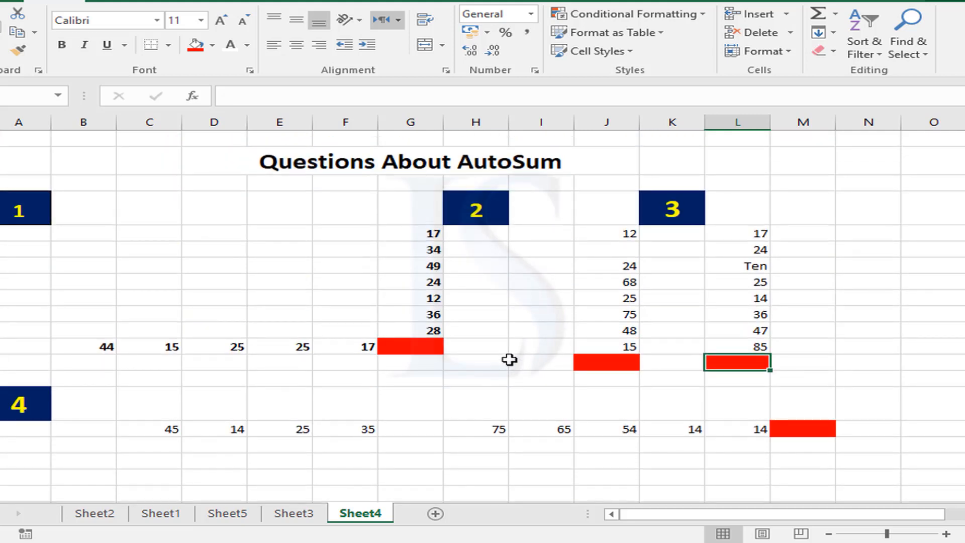